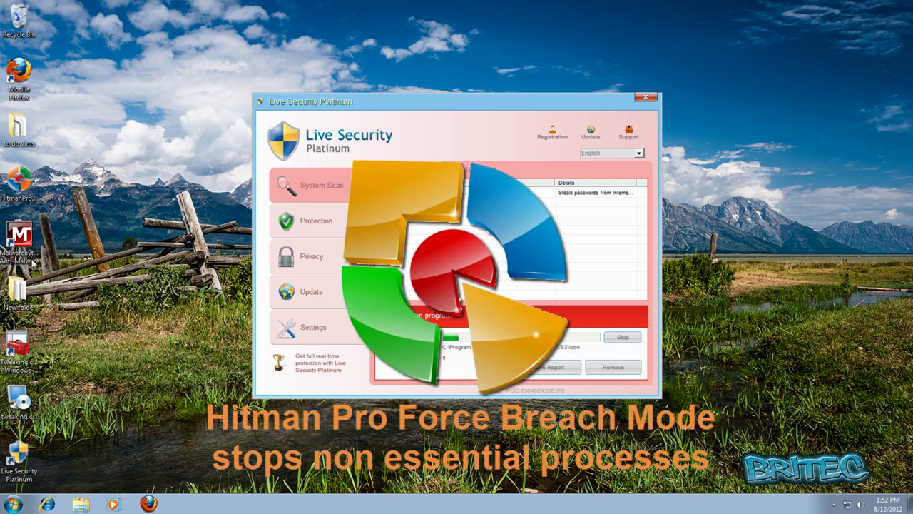
- Drag the HitmanPro.exe icon beside the rogue window, then into the desktop's top-left corner
left_click_drag(18, 180, 215, 215)
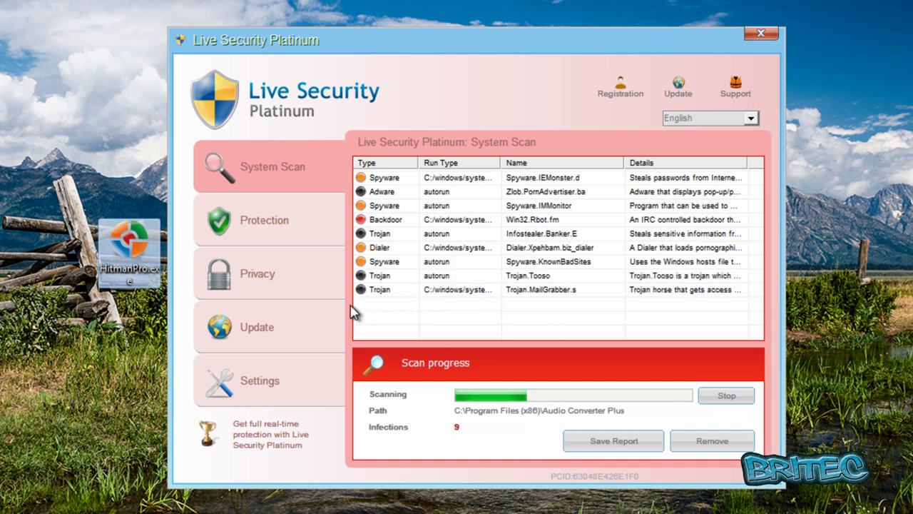
mouse_move(152, 277)
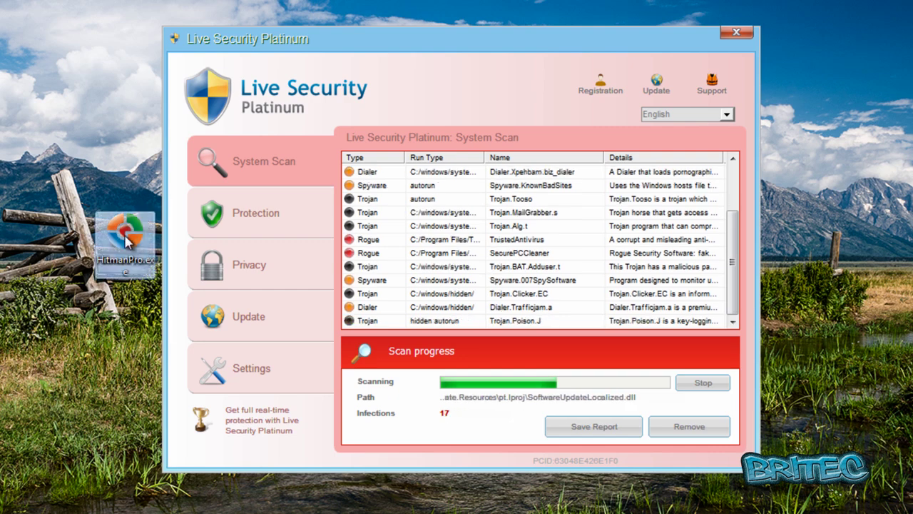
left_click_drag(135, 234, 72, 167)
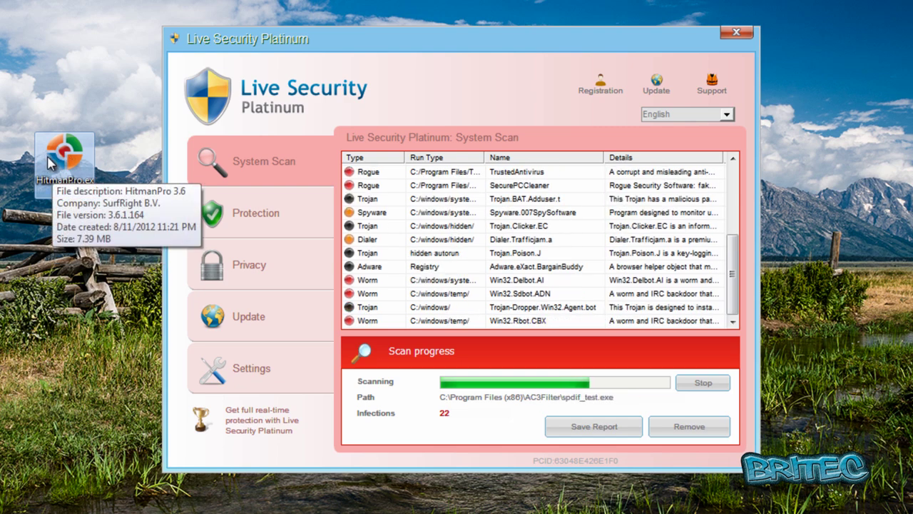
- Rename the desktop file HitmanPro.exe to iexplore.exe
right_click(66, 181)
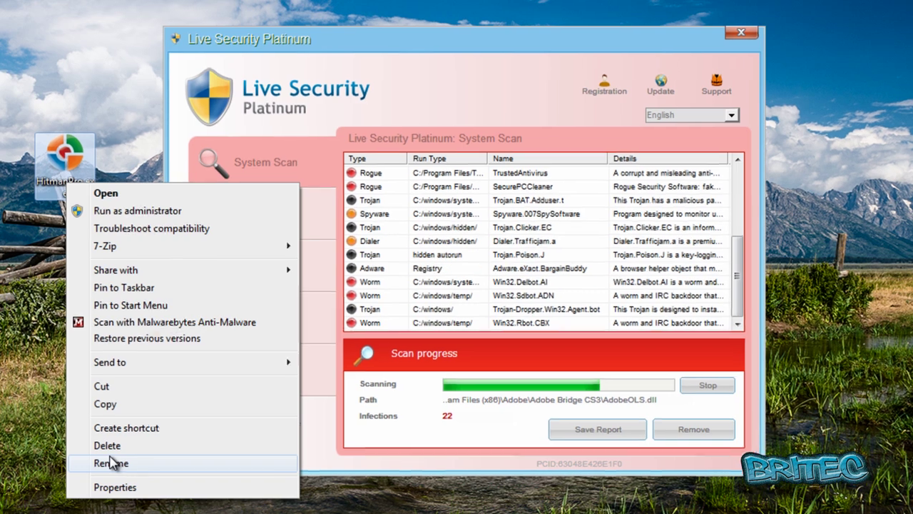
left_click(111, 460)
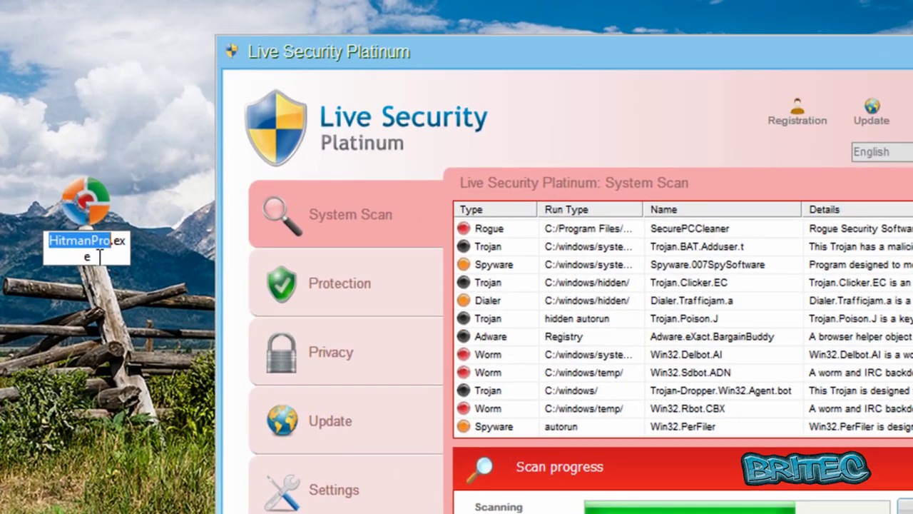
type("iexplor")
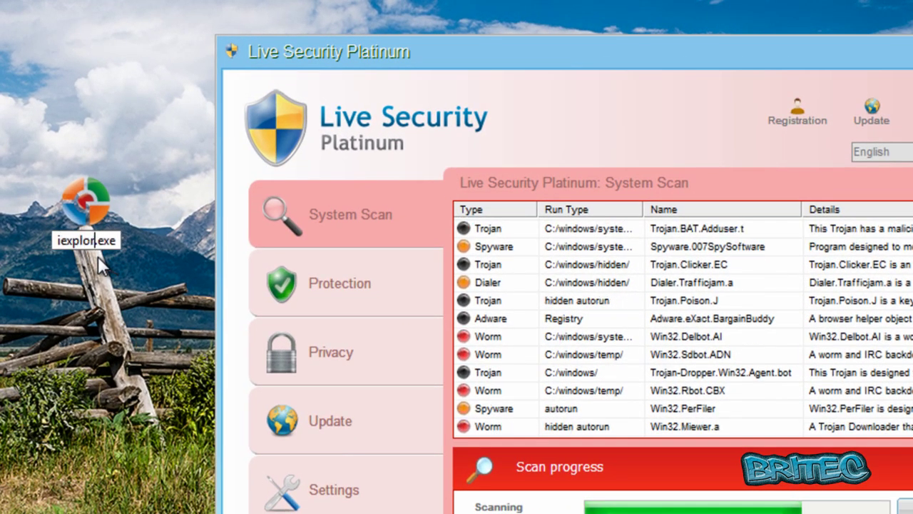
type("e")
key("Return")
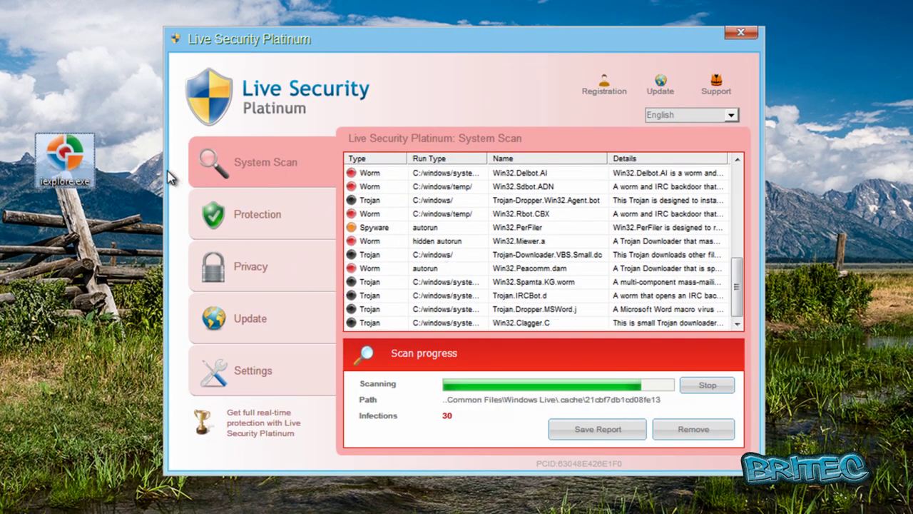
- Launch iexplore.exe in Force Breach mode, terminating the rogue's 2 processes
double_click(64, 150)
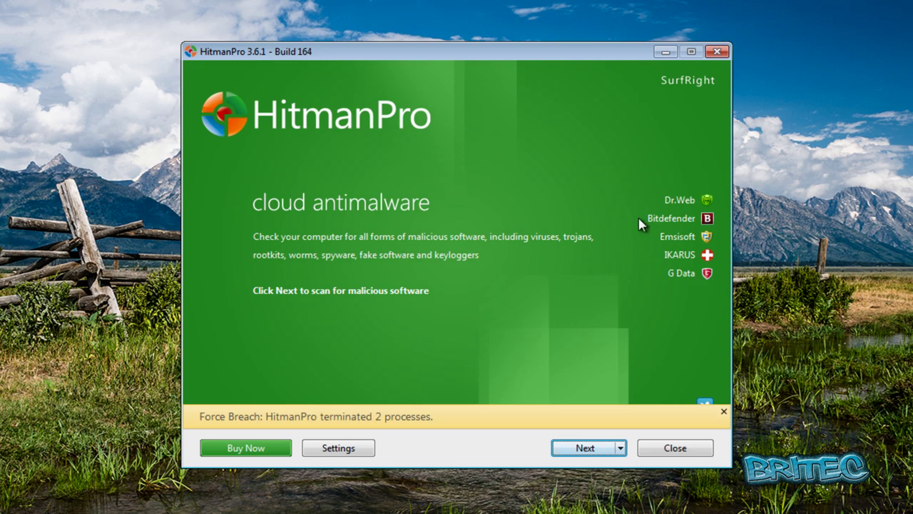
- Run a one-time scan without installing, finding 1 malware file in ProgramData
left_click(571, 446)
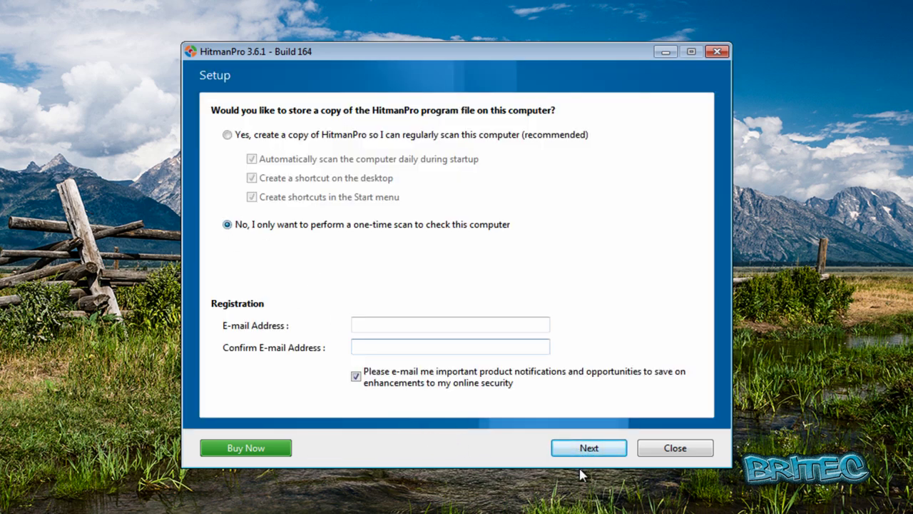
left_click(596, 449)
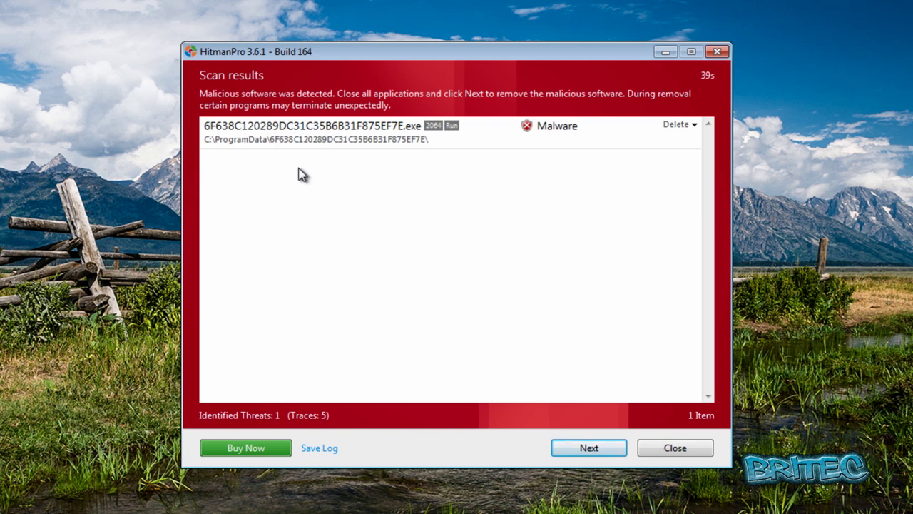
- Activate the free 30-day license and delete the ProgramData malware file
left_click(587, 450)
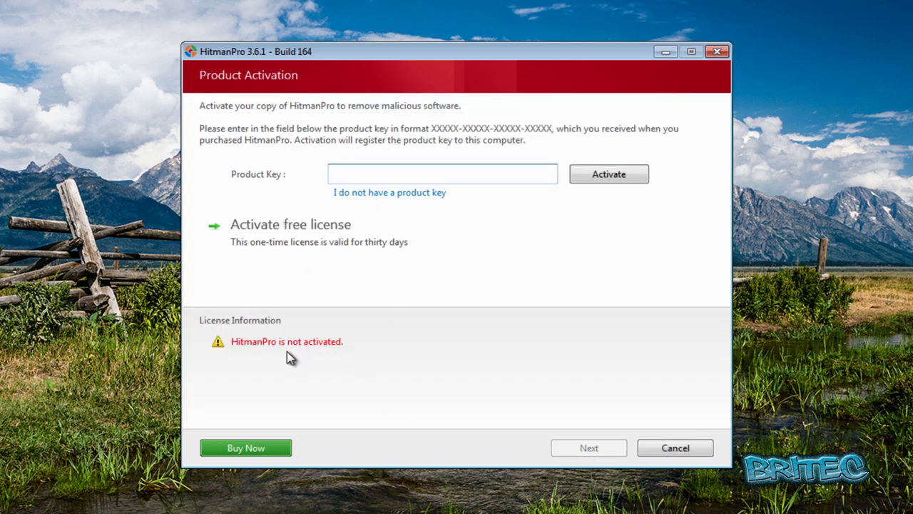
left_click(256, 238)
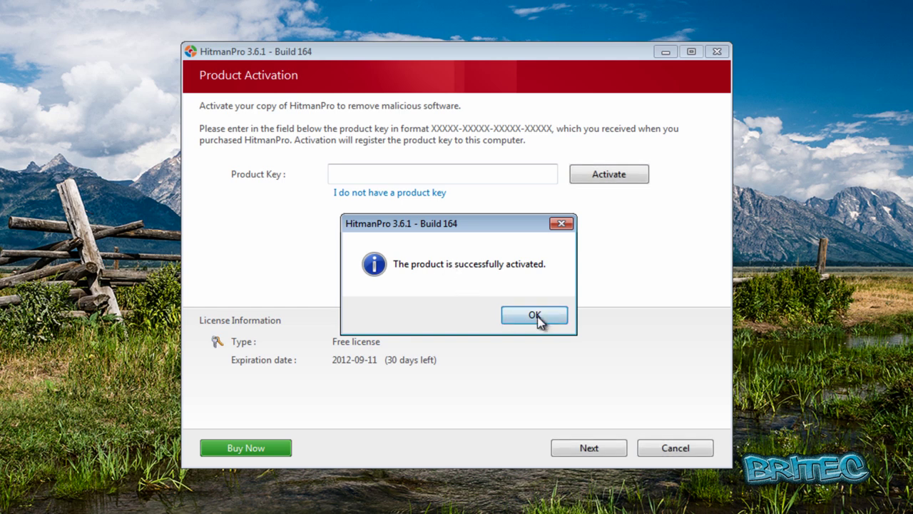
left_click(537, 316)
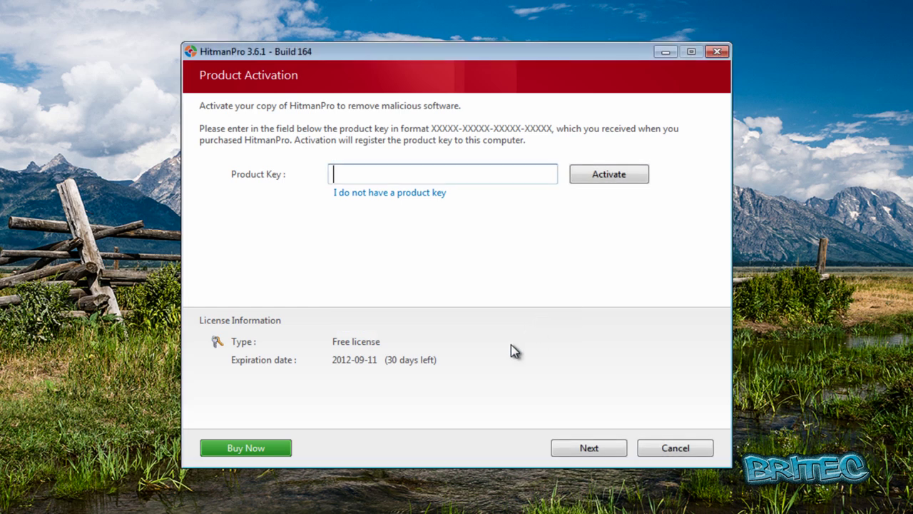
left_click(589, 448)
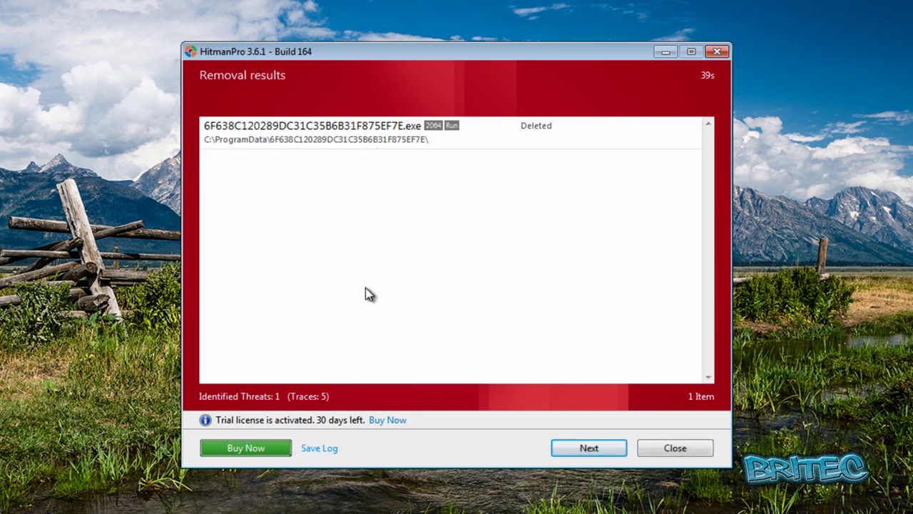
- View the final results summary and reboot to complete the removal
left_click(581, 450)
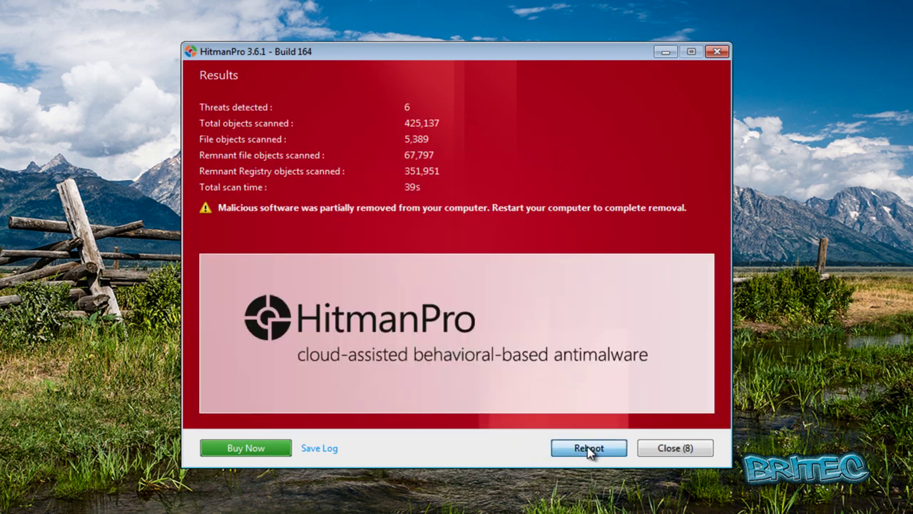
left_click(589, 448)
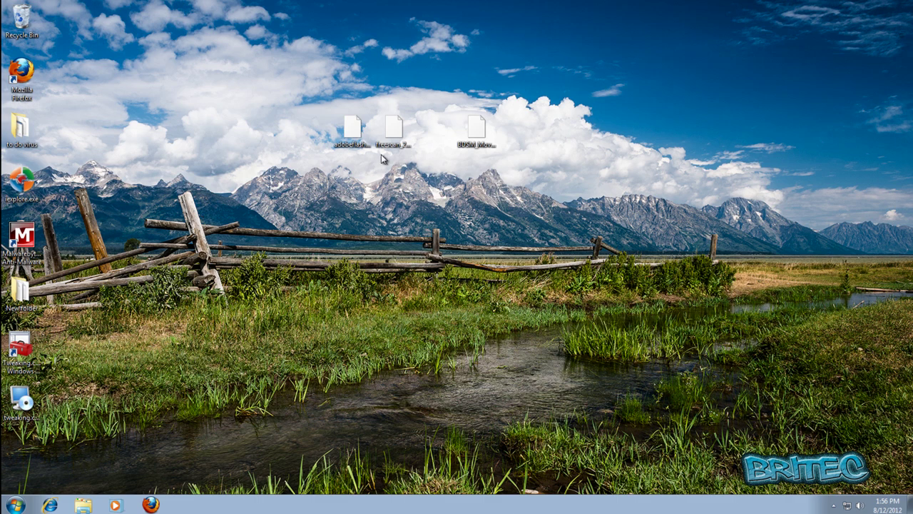
- Extract freescan_2012 from freescan_2012.rar onto the desktop using 7-Zip
left_click(397, 133)
right_click(397, 133)
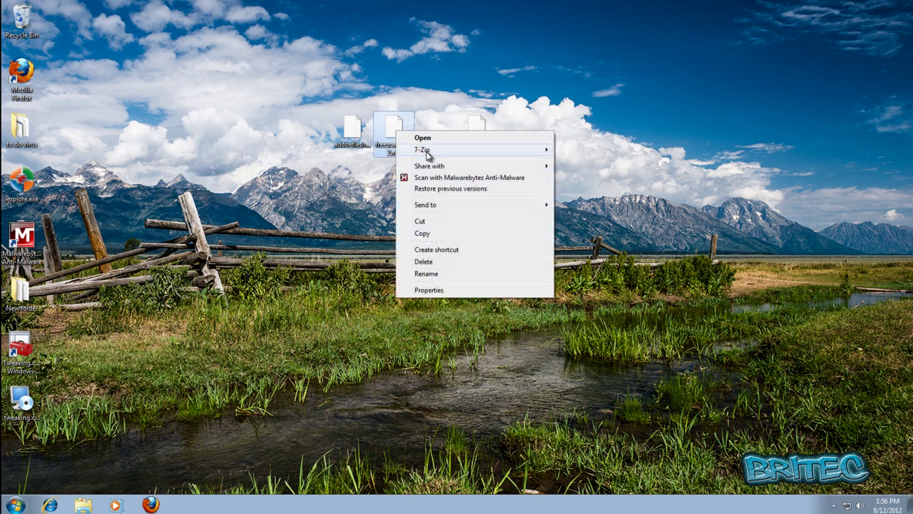
mouse_move(426, 153)
left_click(571, 151)
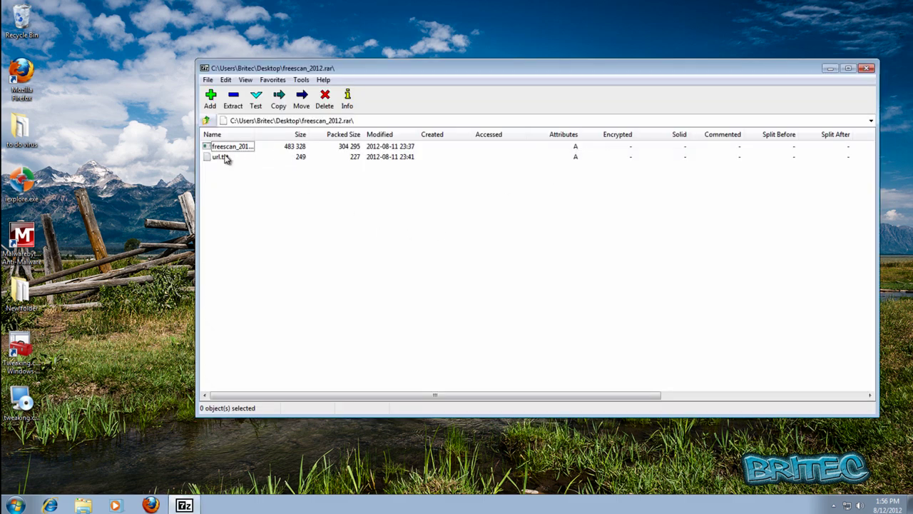
left_click_drag(227, 146, 174, 147)
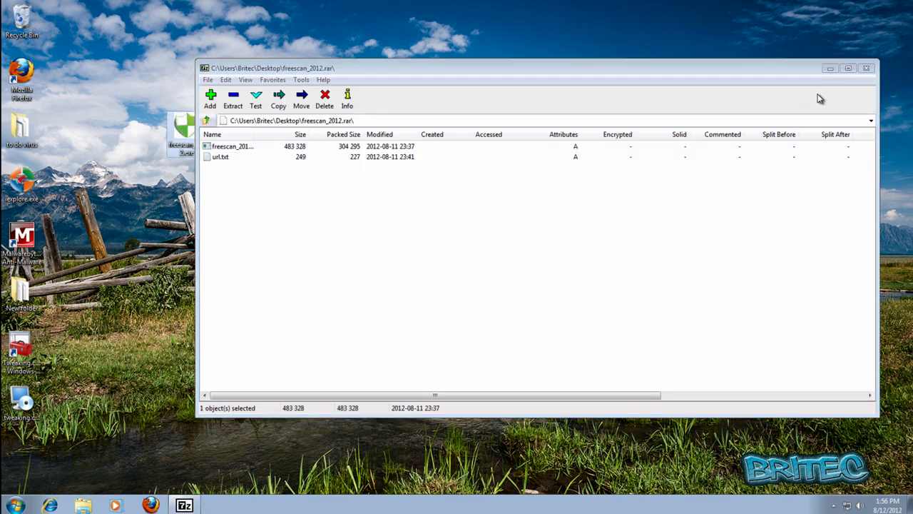
left_click(865, 67)
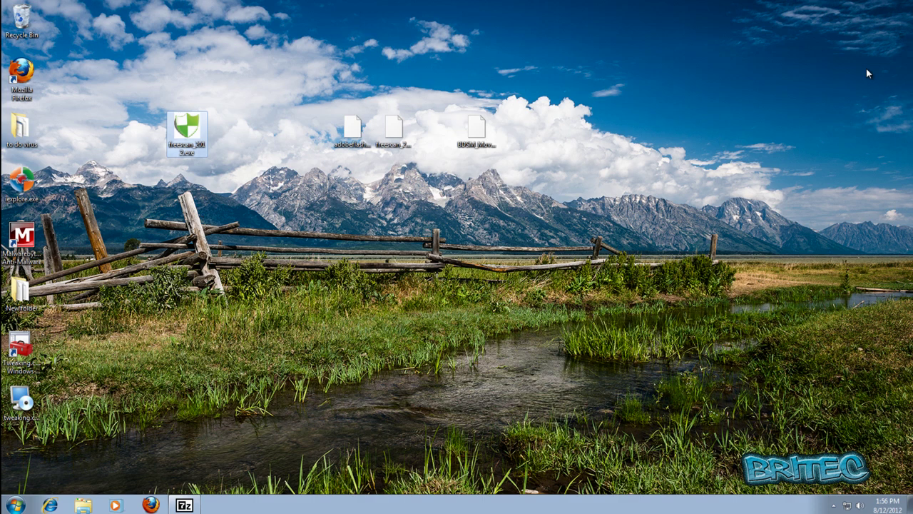
- Refresh the desktop, run freescan_2012 and dismiss its warning so Security Shield installs
right_click(190, 121)
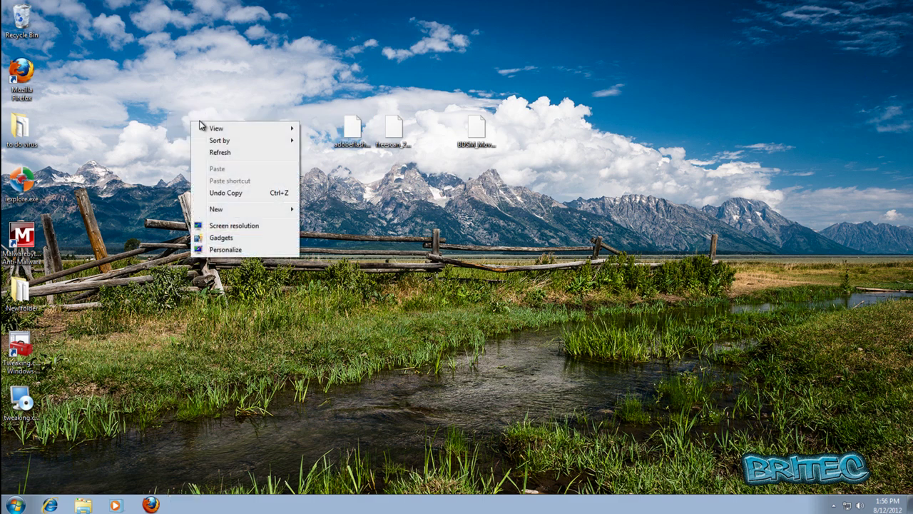
left_click(167, 159)
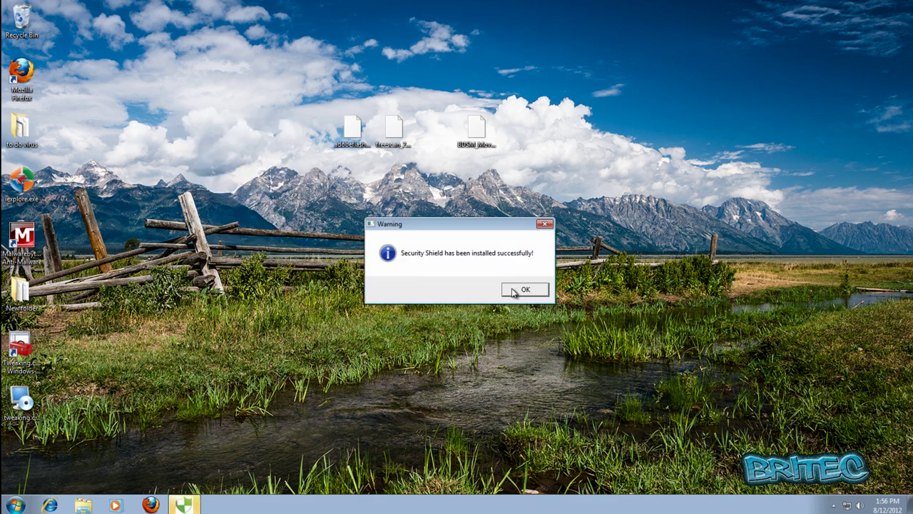
left_click(522, 291)
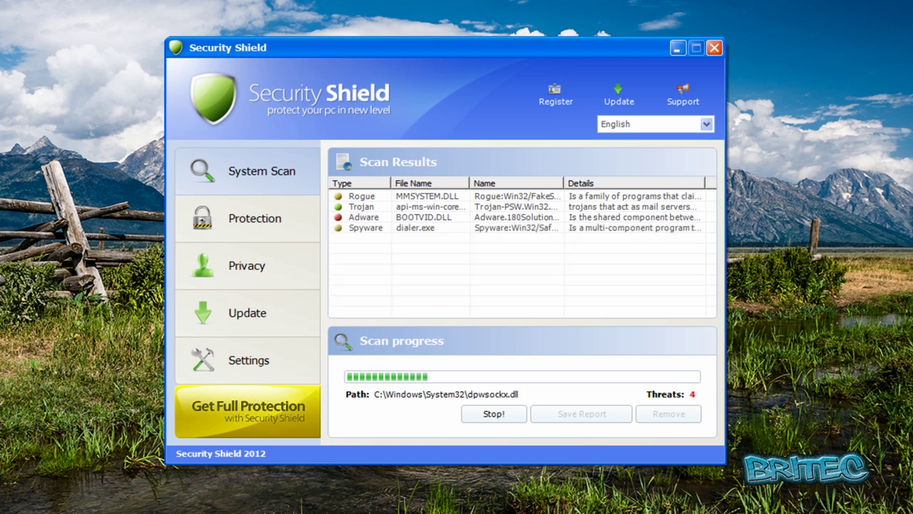
- Drop the iexplore.exe HitmanPro copy onto the desktop during the Security Shield scan
left_click_drag(2, 184, 113, 222)
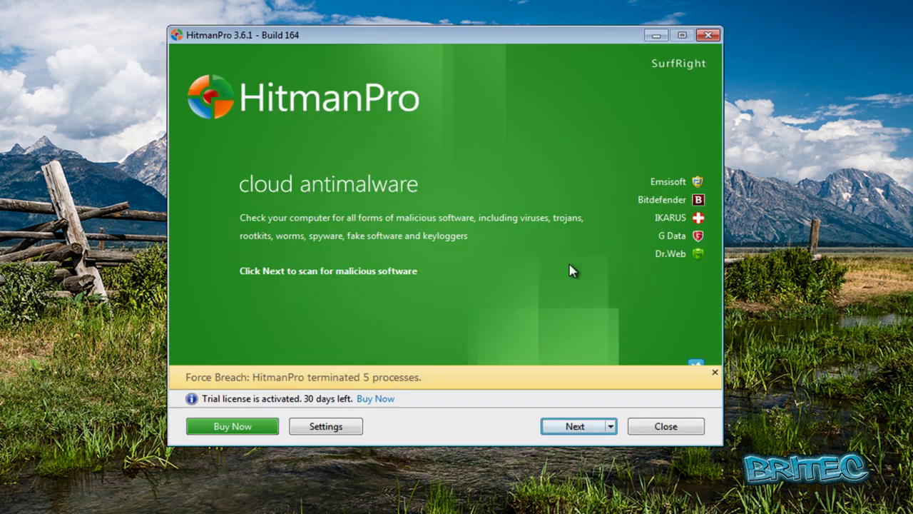
- Scan the computer and delete the npyknjs.exe trojan found in AppData\Local
left_click(584, 429)
left_click(581, 429)
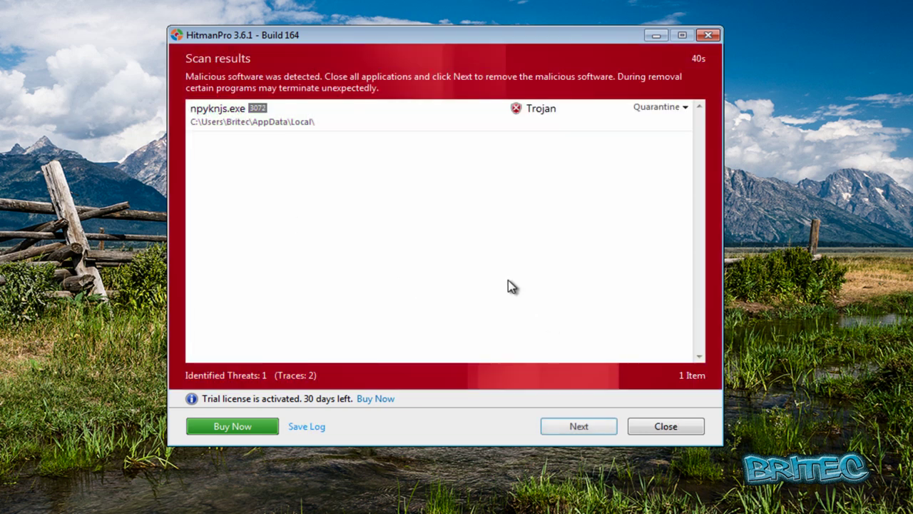
left_click(684, 109)
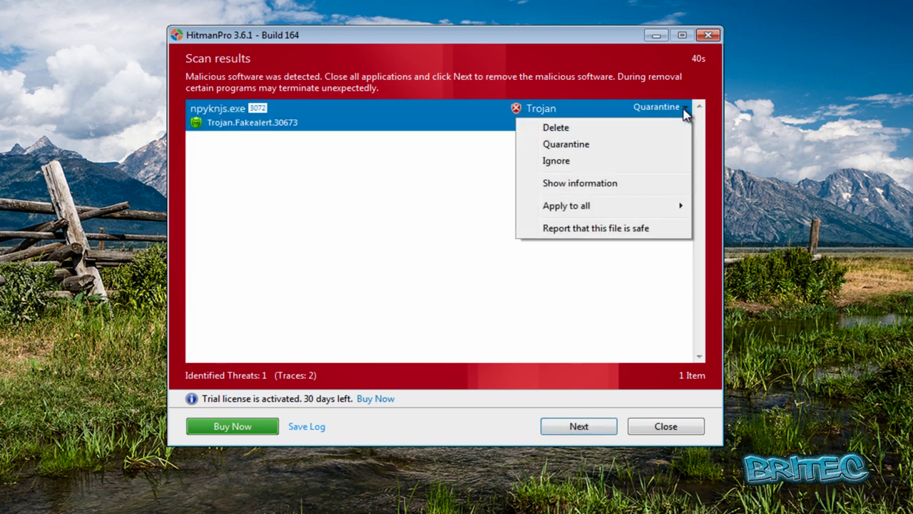
left_click(632, 129)
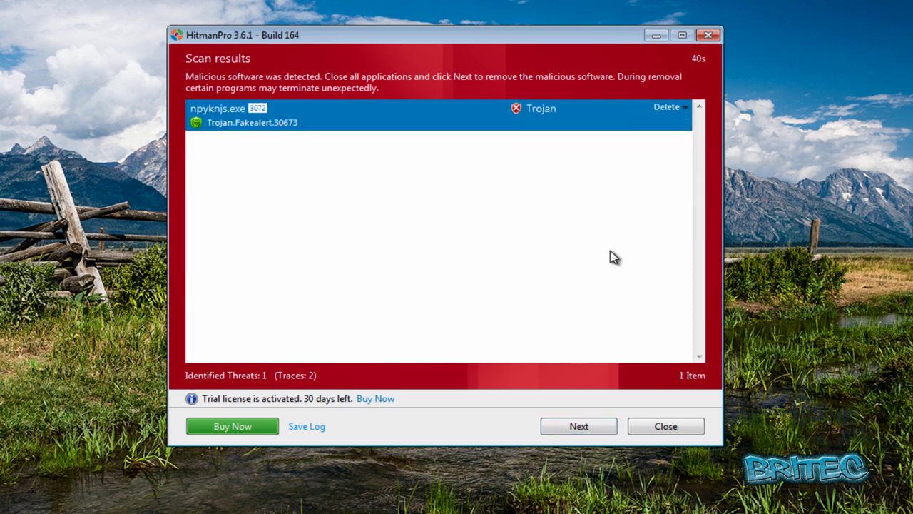
left_click(578, 434)
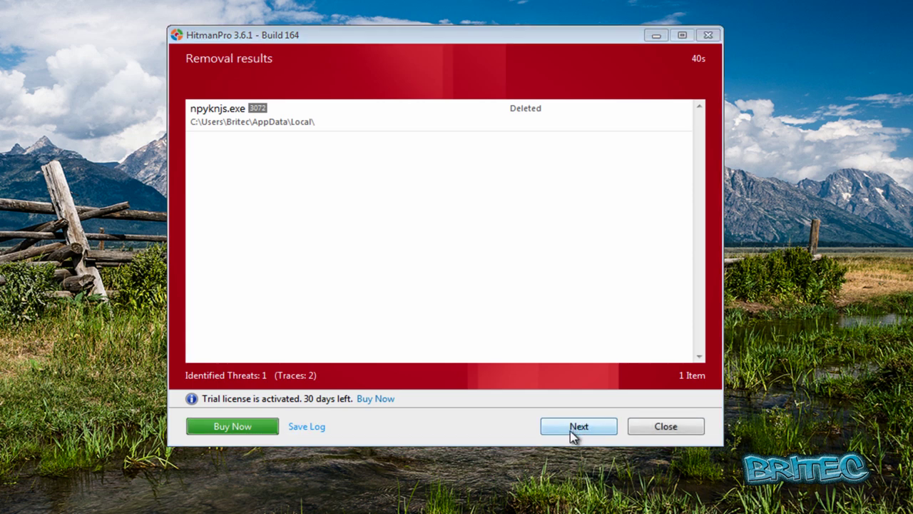
- View the 3-threat results summary, then close HitmanPro
left_click(576, 433)
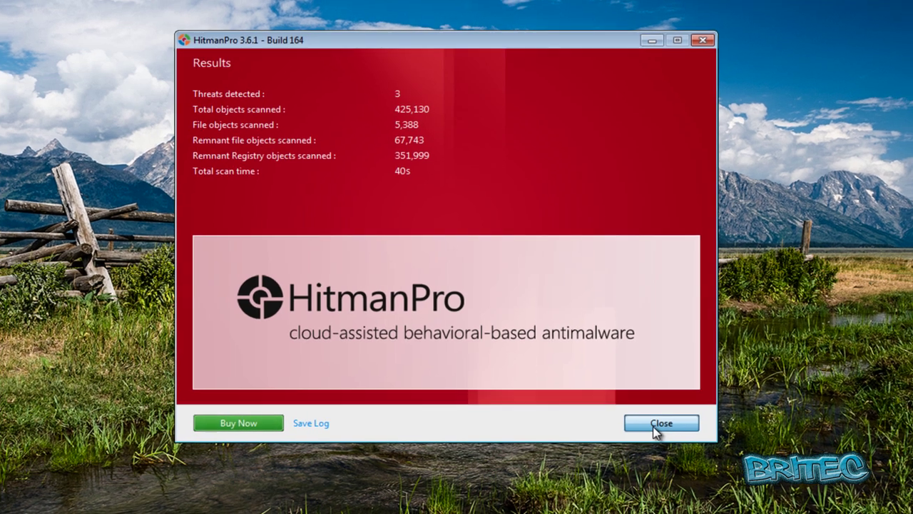
left_click(663, 427)
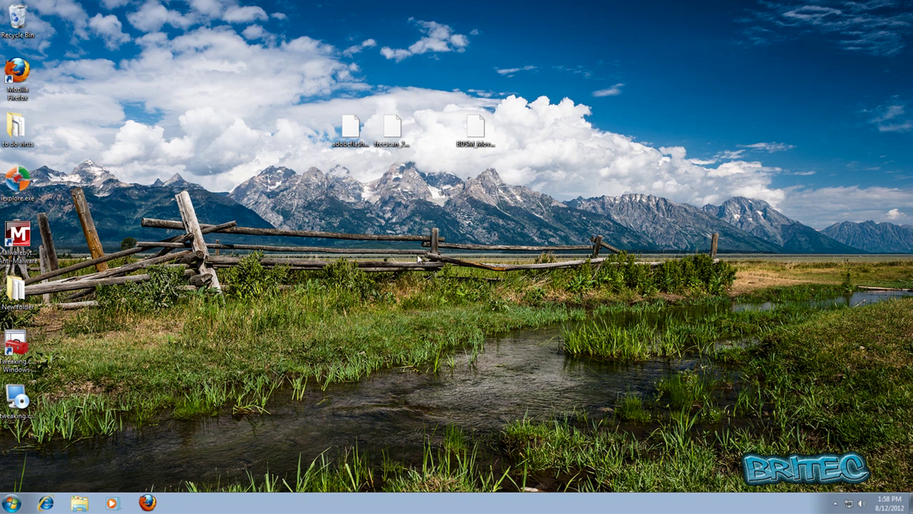
- Move the iexplore.exe HitmanPro icon beside the other desktop files, then briefly open and close Malwarebytes Anti-Malware
left_click_drag(20, 181, 266, 142)
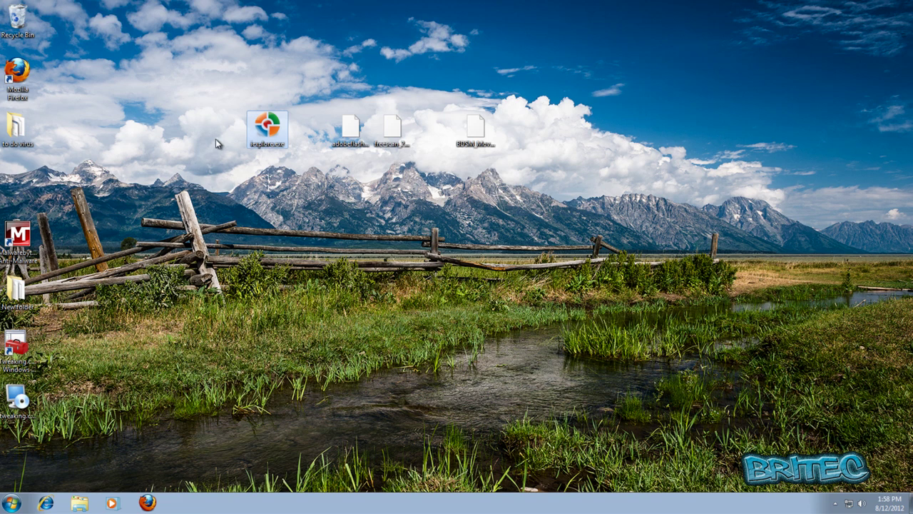
left_click(21, 233)
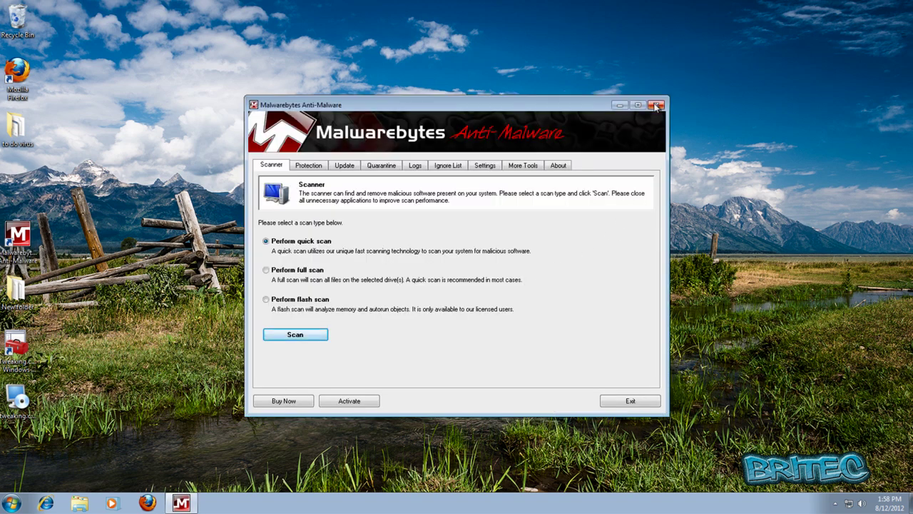
left_click(656, 105)
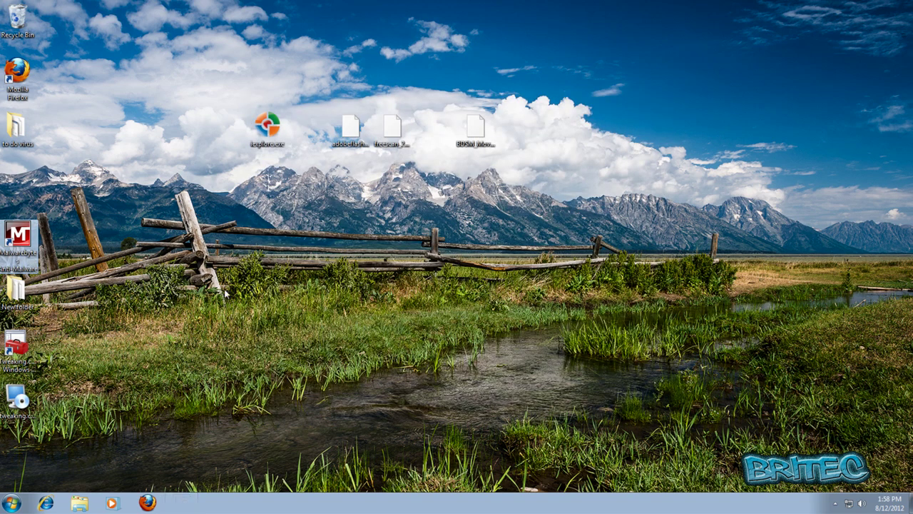